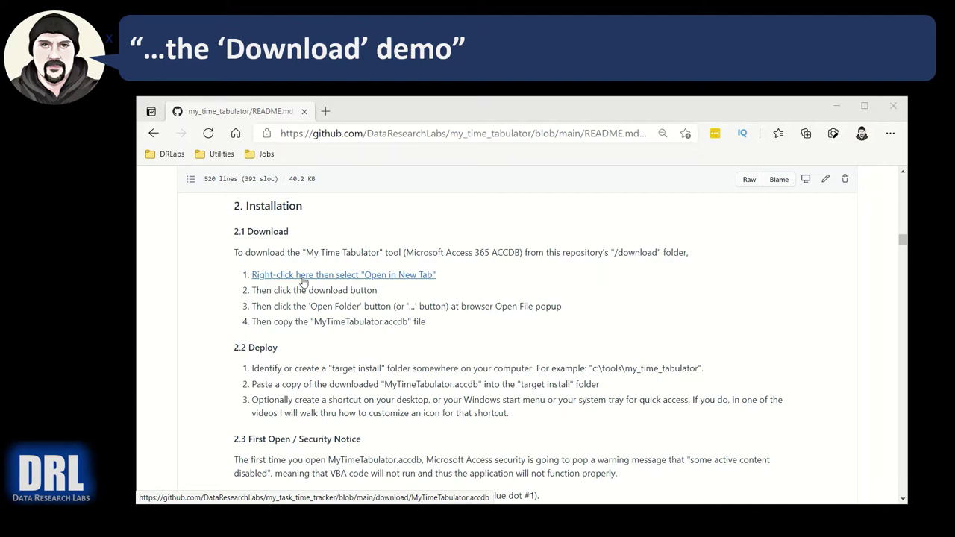
Open the download folder's MyTimeTabulator.accdb file page in a new tab and switch to it.
right_click(325, 278)
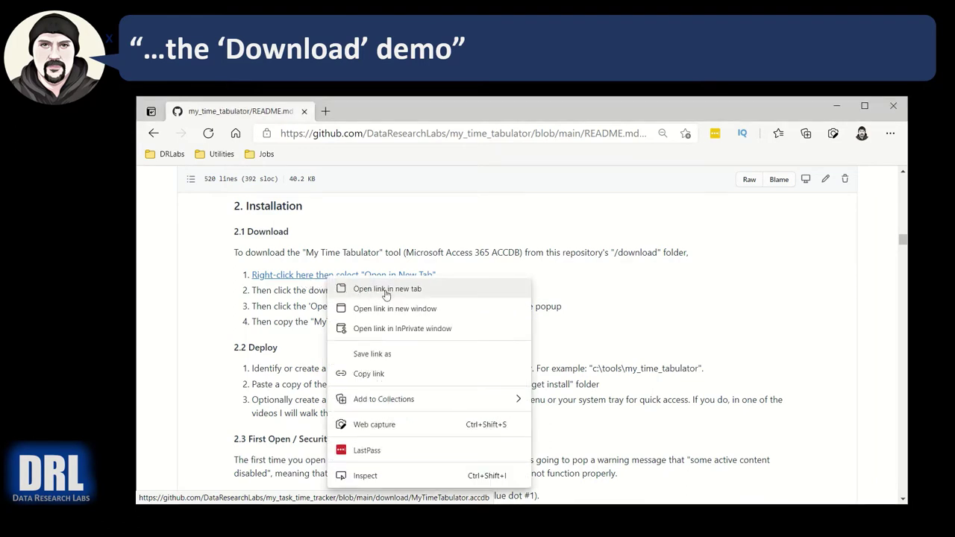
left_click(386, 294)
left_click(373, 114)
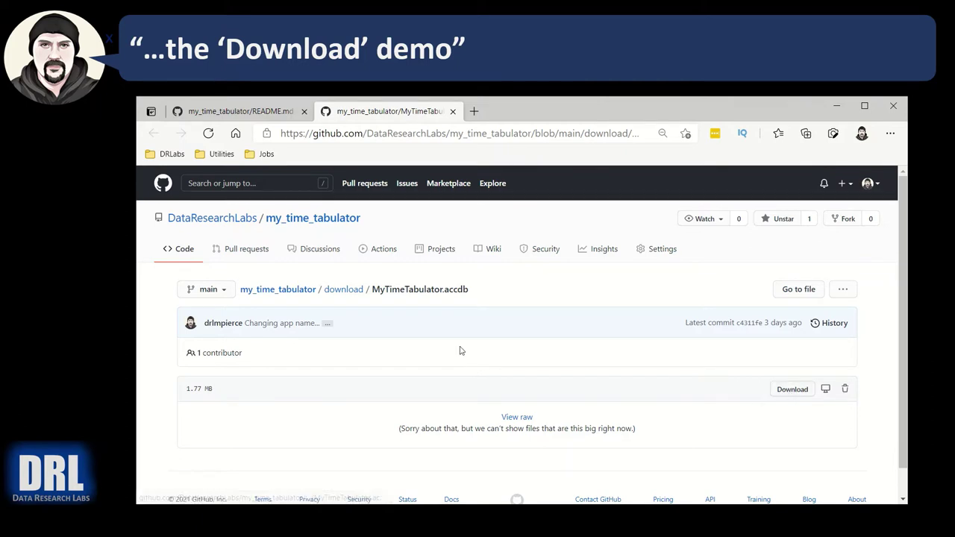
Close the file page tab and load the Google homepage from the address bar.
left_click(452, 111)
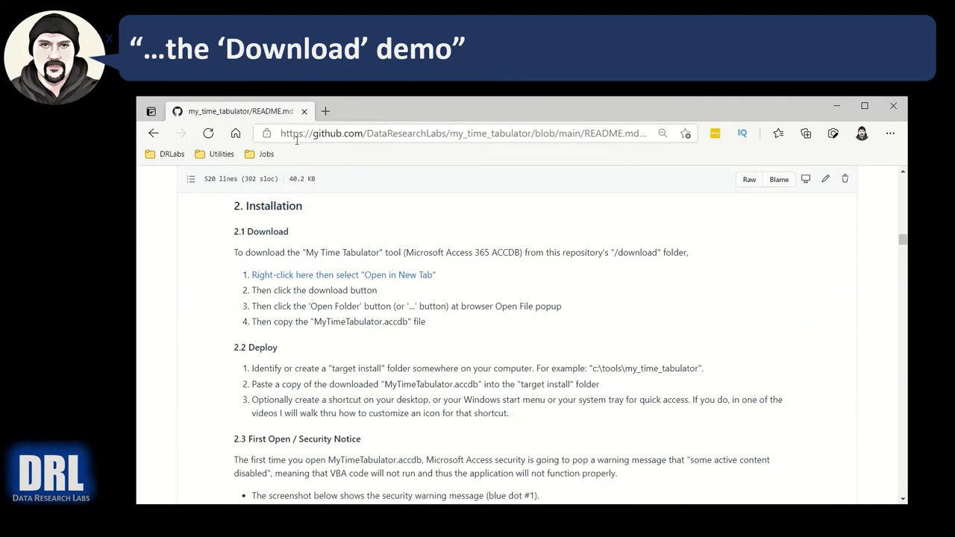
left_click(297, 134)
type("www.go")
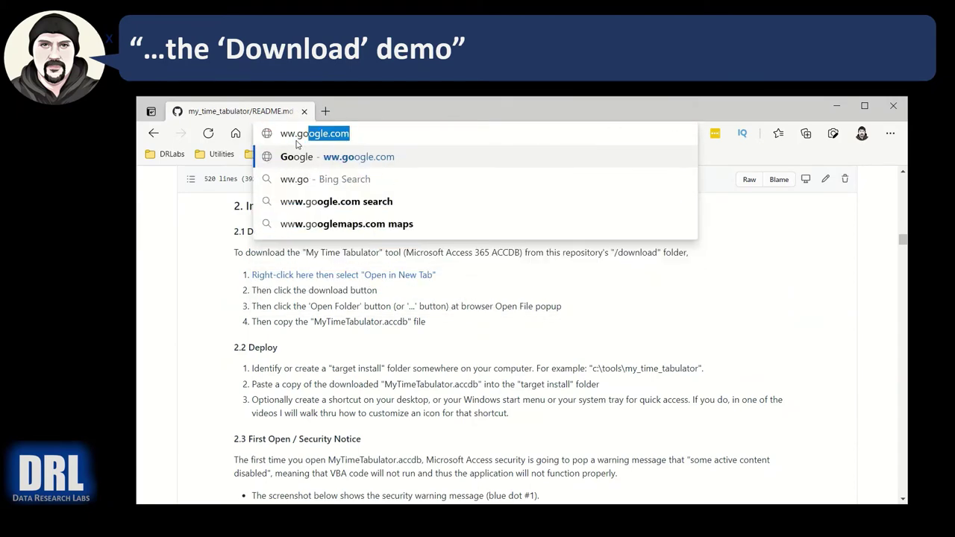
key("BackSpace")
key("BackSpace")
key("BackSpace")
key("BackSpace")
type("w.")
key("Return")
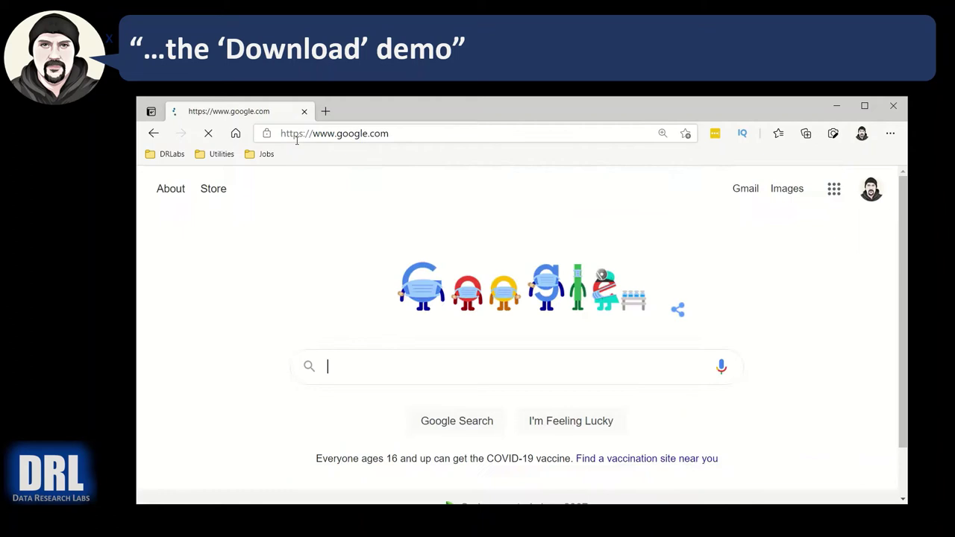
left_click(427, 137)
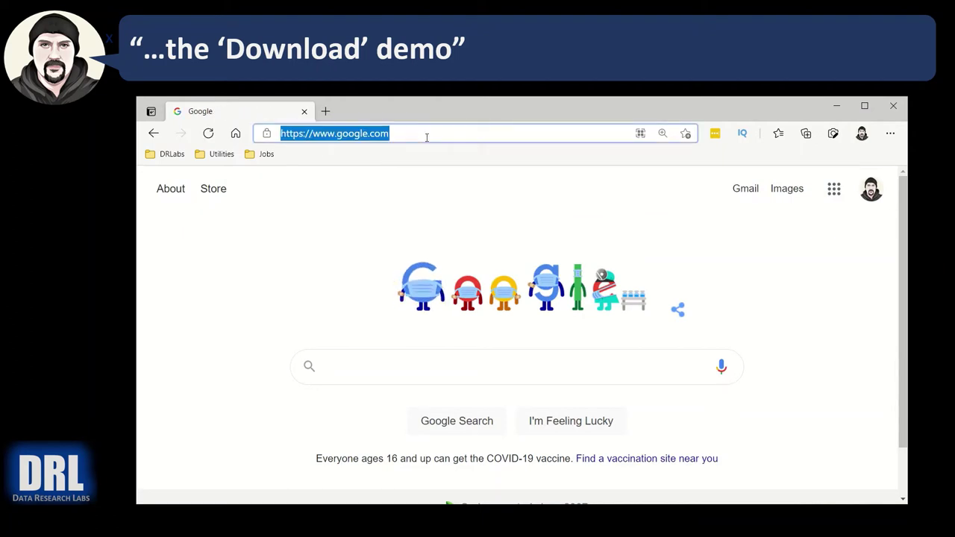
type("www.githu")
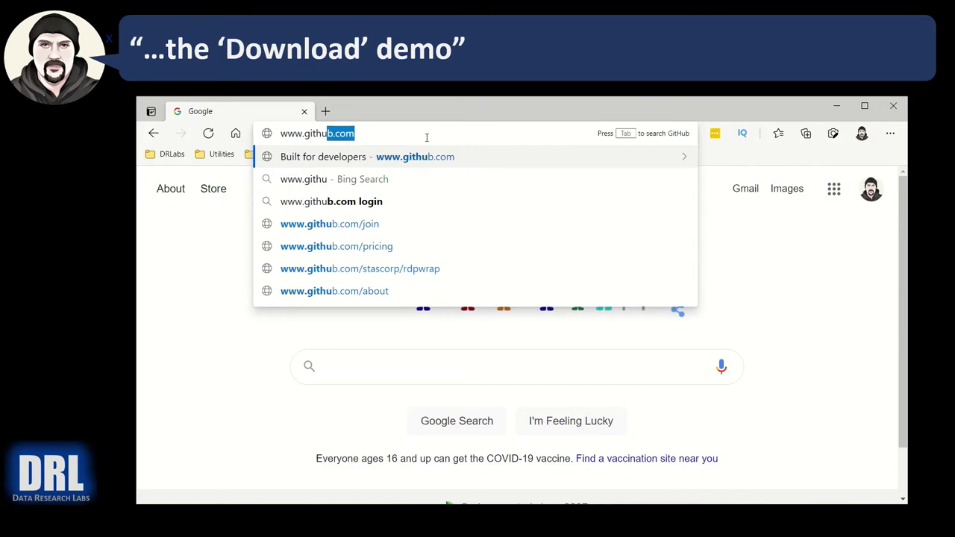
type("b.com/dta")
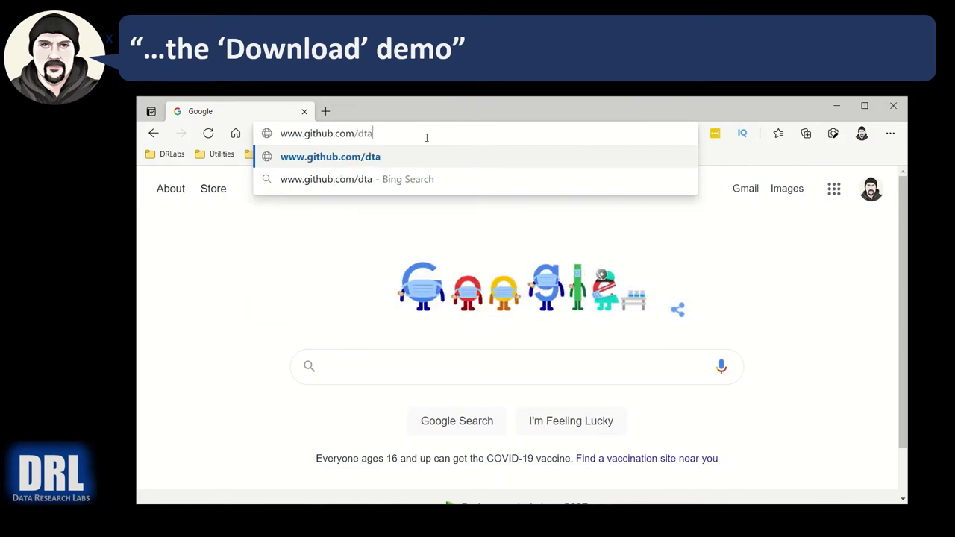
key("BackSpace")
key("BackSpace")
type("ata")
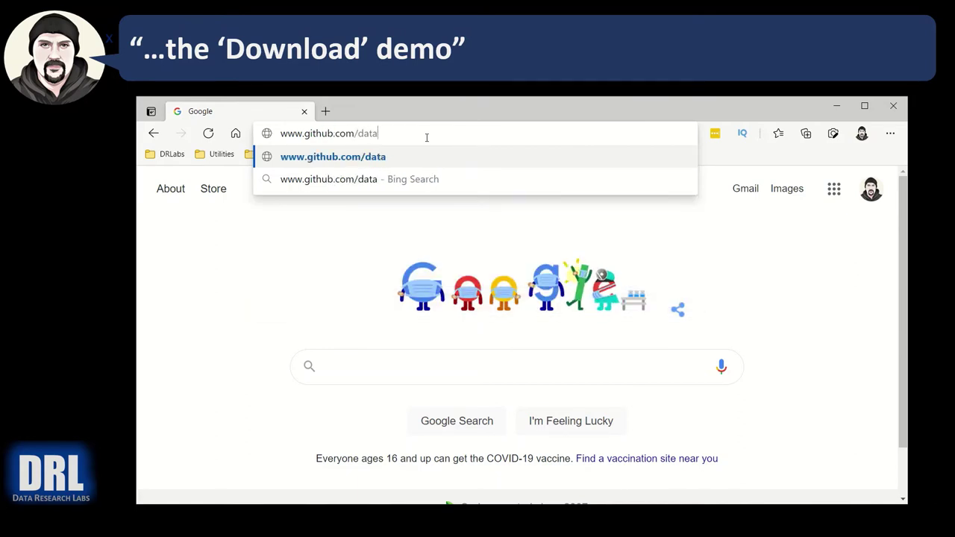
type("research")
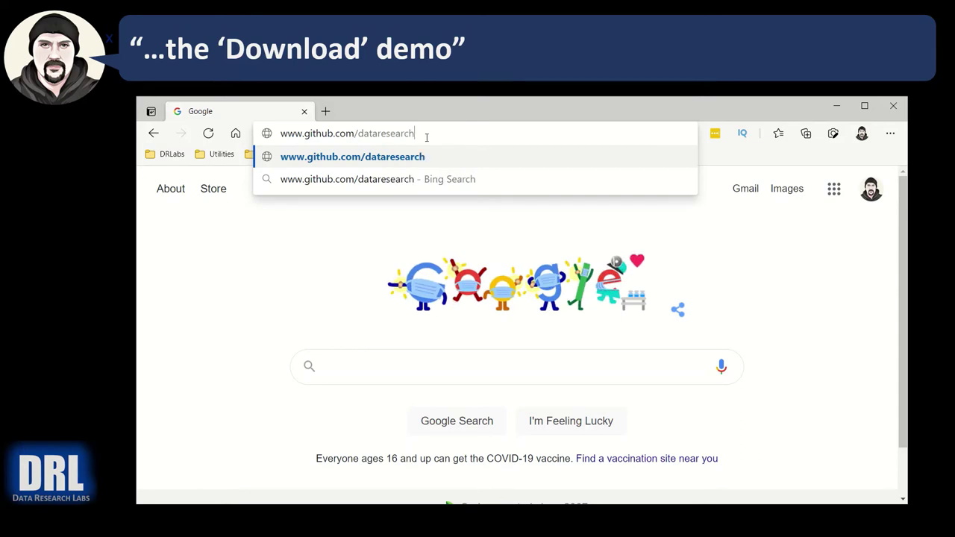
type("labs")
key("Return")
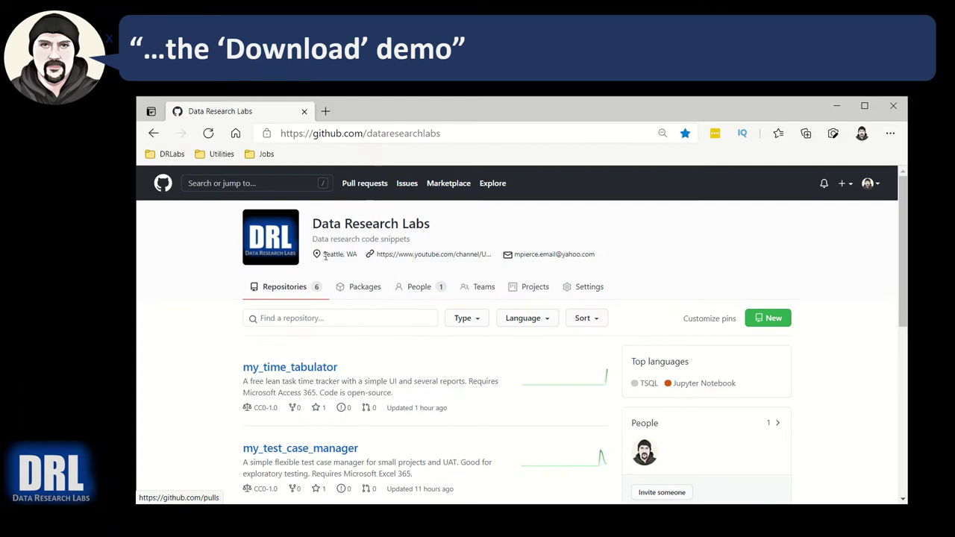
Open the my_time_tabulator repository's download folder.
scroll(236, 299, "down", 2)
scroll(236, 299, "down", 2)
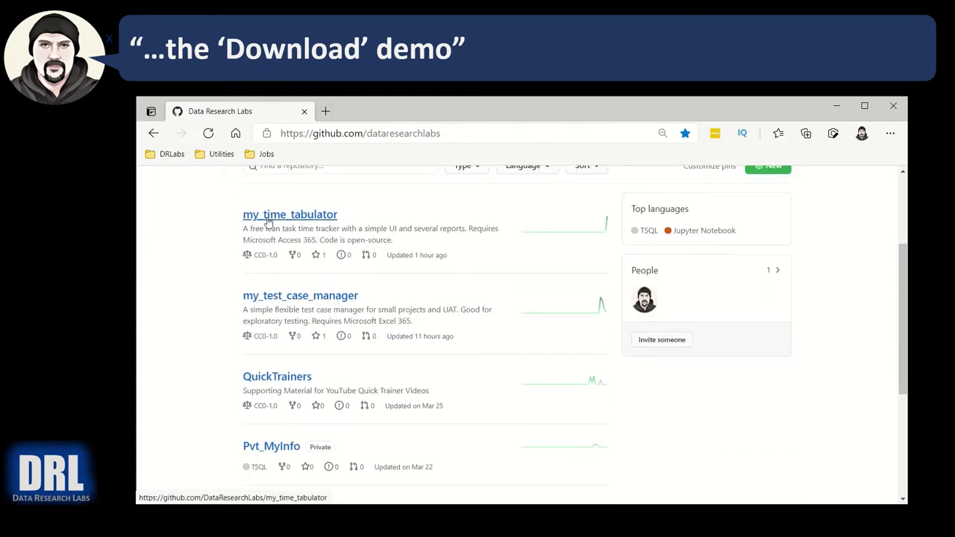
left_click(291, 217)
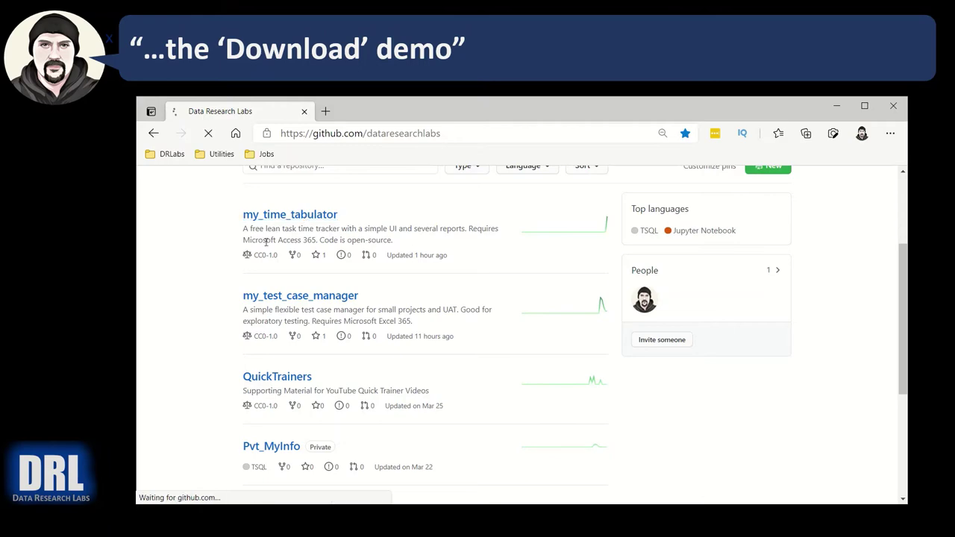
scroll(209, 262, "down", 2)
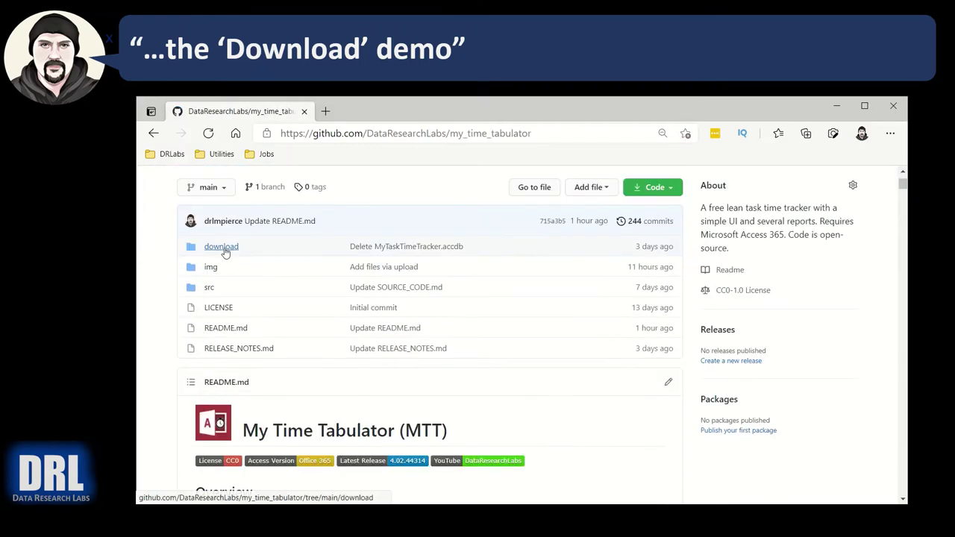
left_click(208, 248)
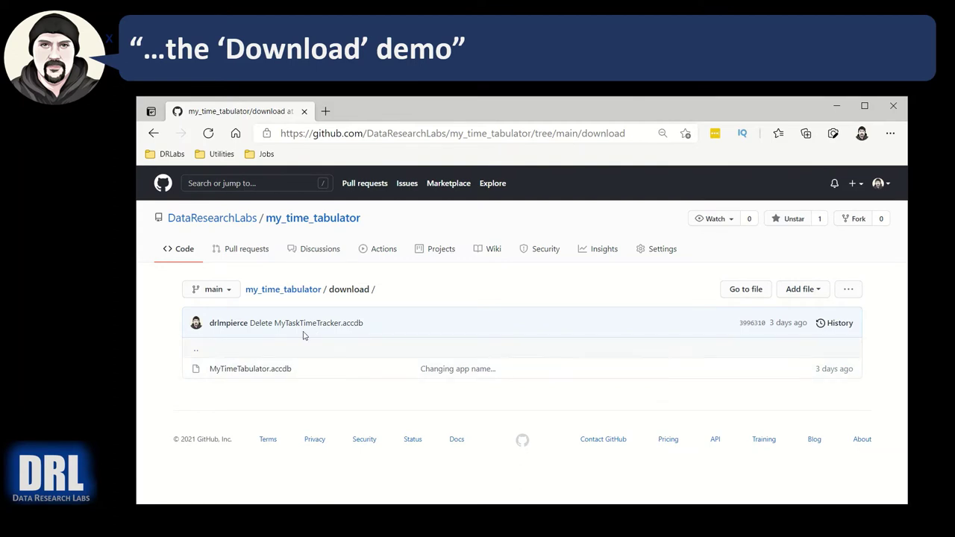
Download MyTimeTabulator.accdb from its file page.
left_click(253, 369)
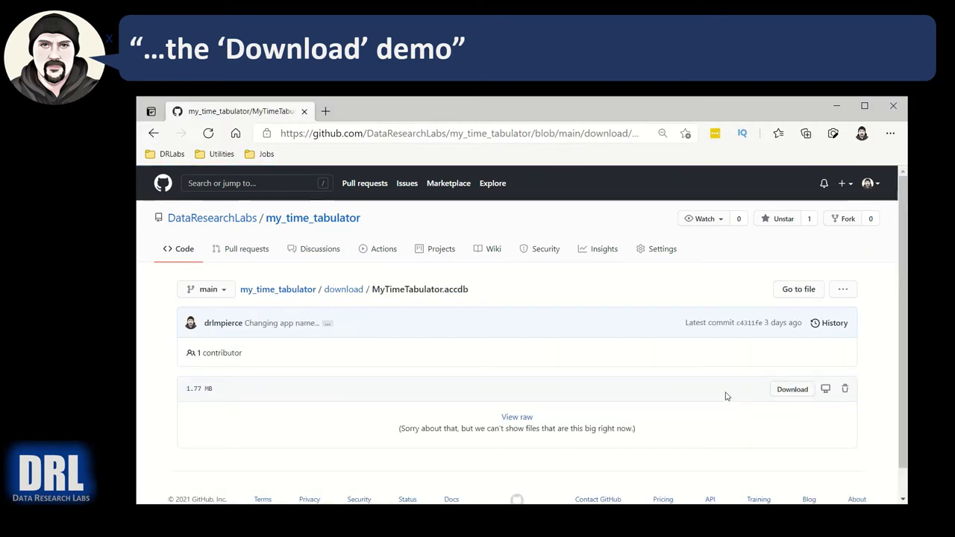
left_click(792, 391)
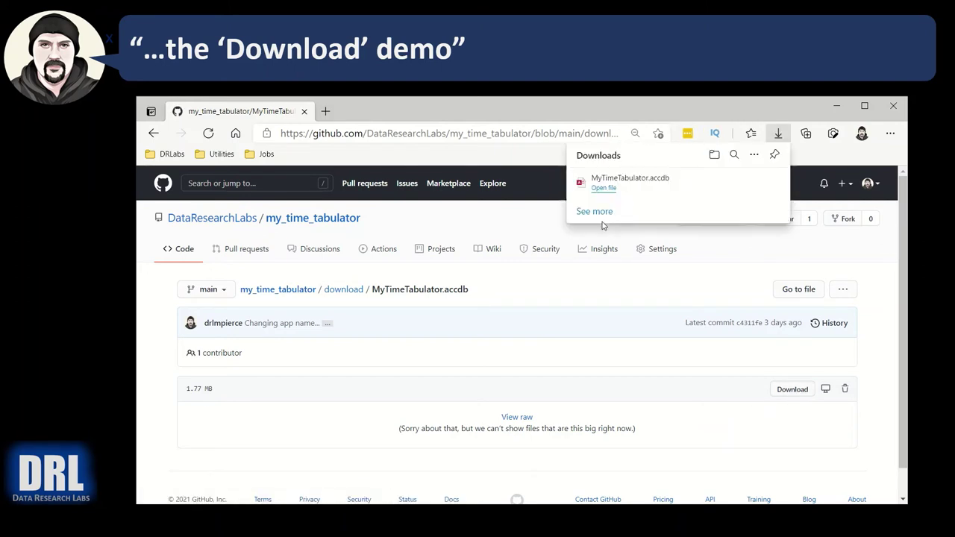
mouse_move(646, 197)
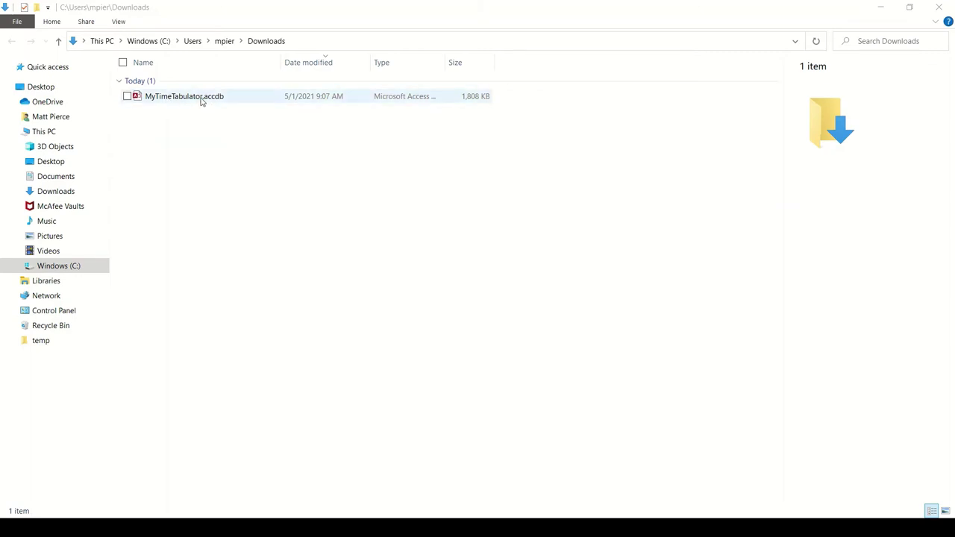
Copy the downloaded MyTimeTabulator.accdb file from the Downloads folder.
left_click(187, 103)
right_click(187, 102)
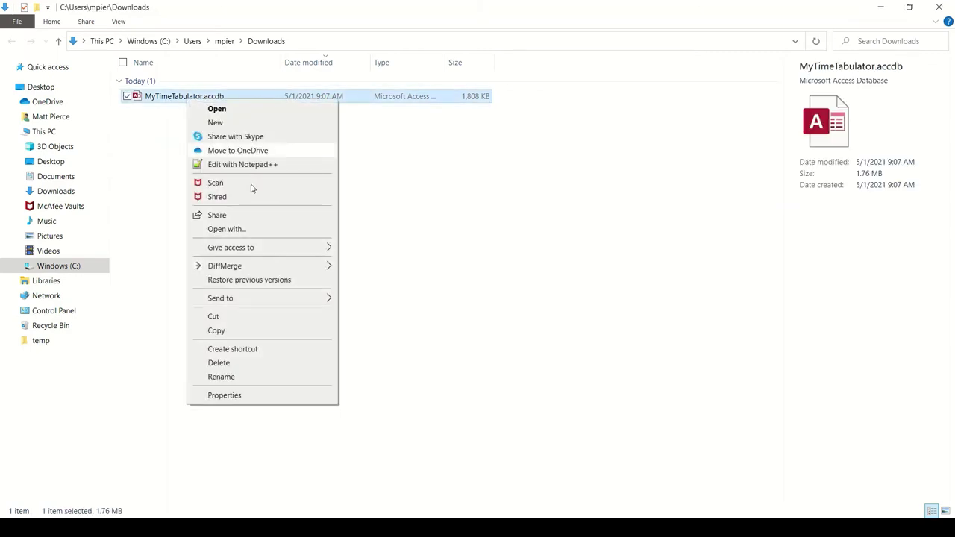
left_click(220, 333)
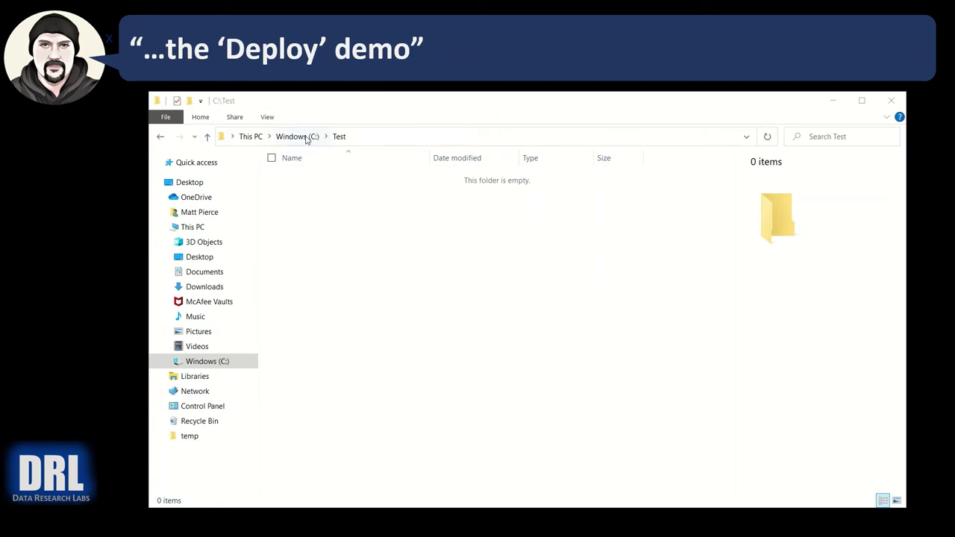
Create a new folder named mtt inside C:\Test and open it.
right_click(407, 288)
mouse_move(465, 437)
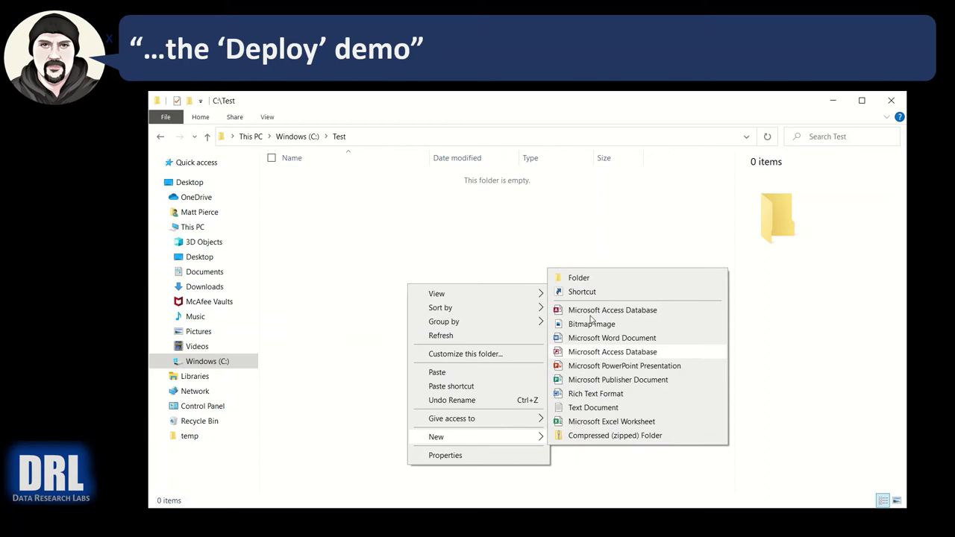
left_click(578, 277)
type("mtt")
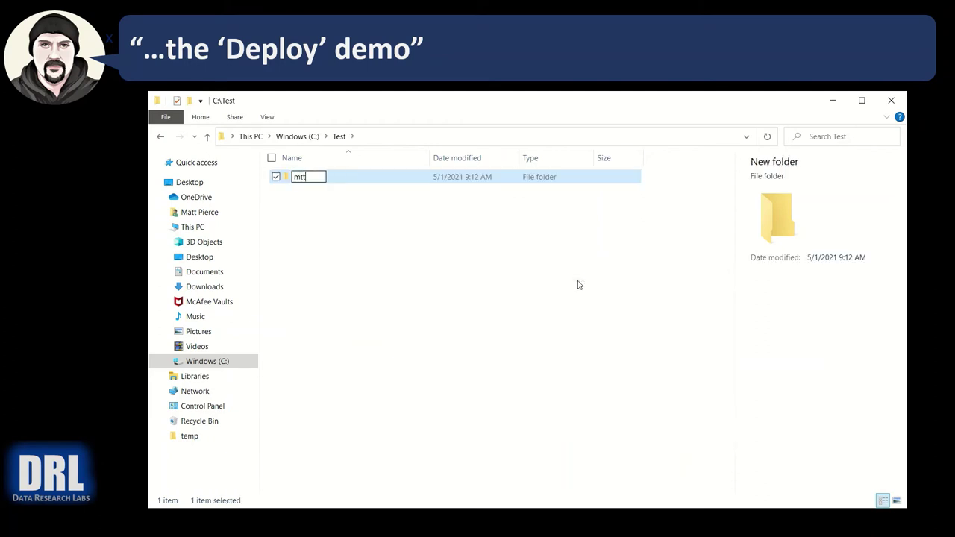
key("Return")
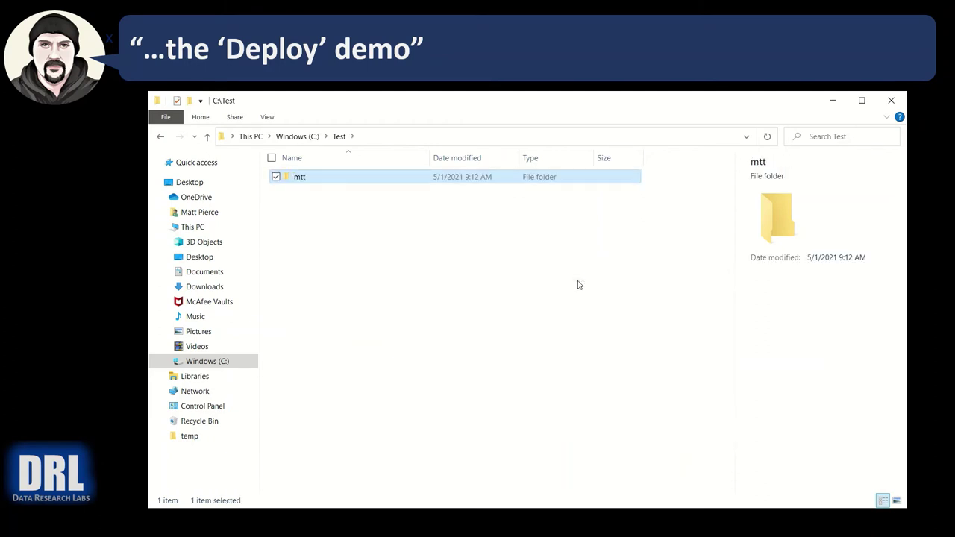
key("Return")
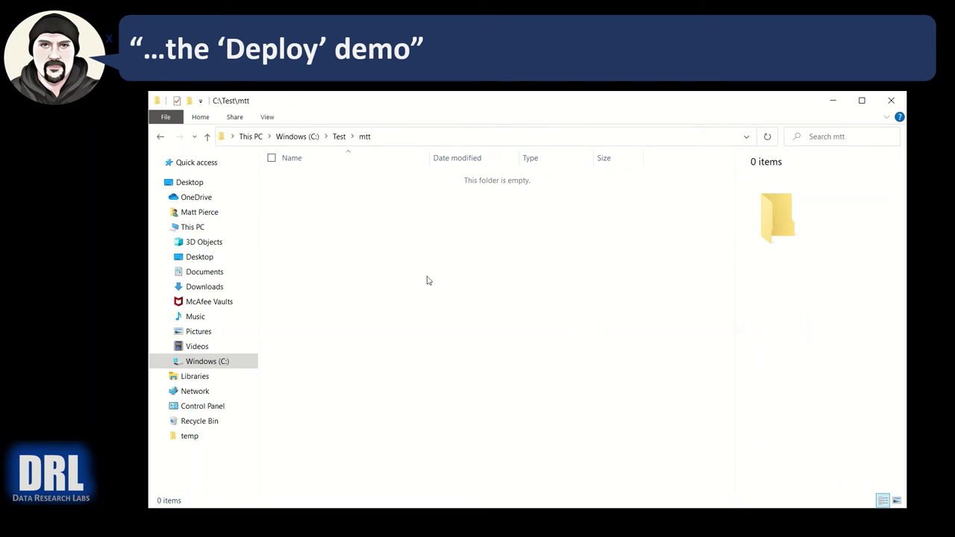
Paste MyTimeTabulator.accdb into mtt, then copy the pasted database file.
right_click(379, 255)
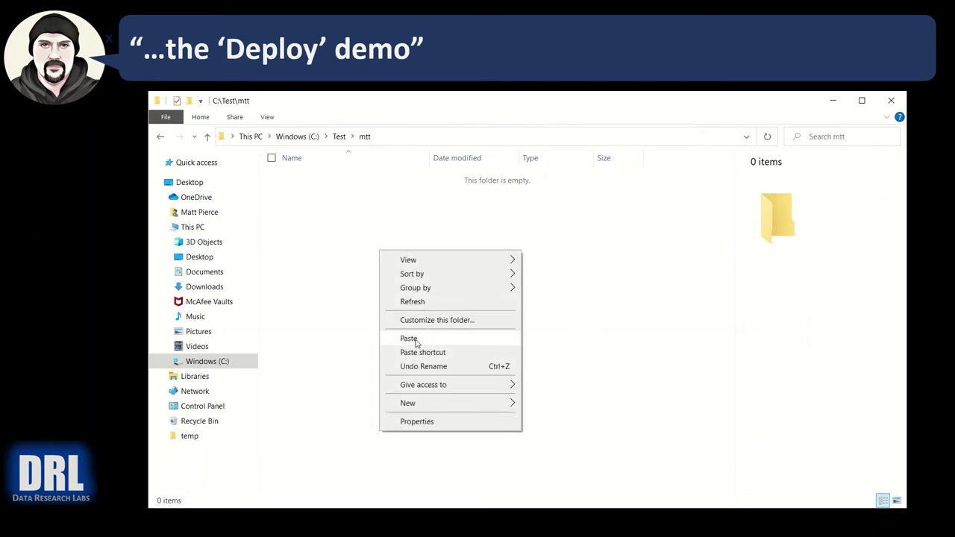
left_click(414, 339)
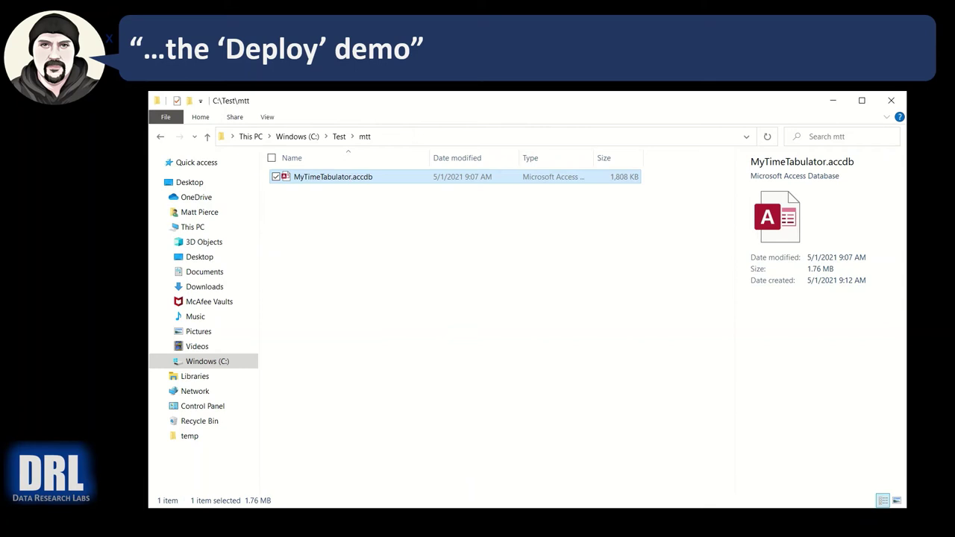
right_click(313, 179)
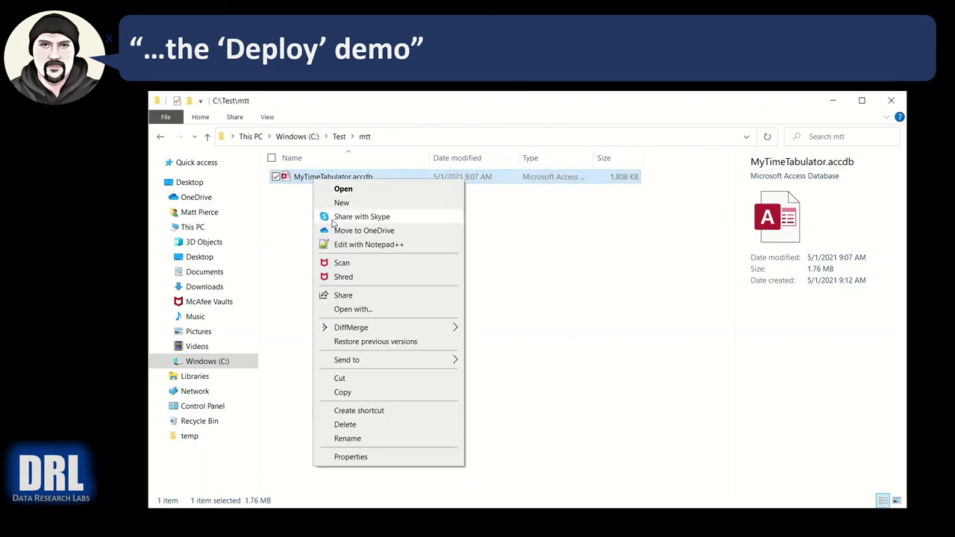
left_click(343, 393)
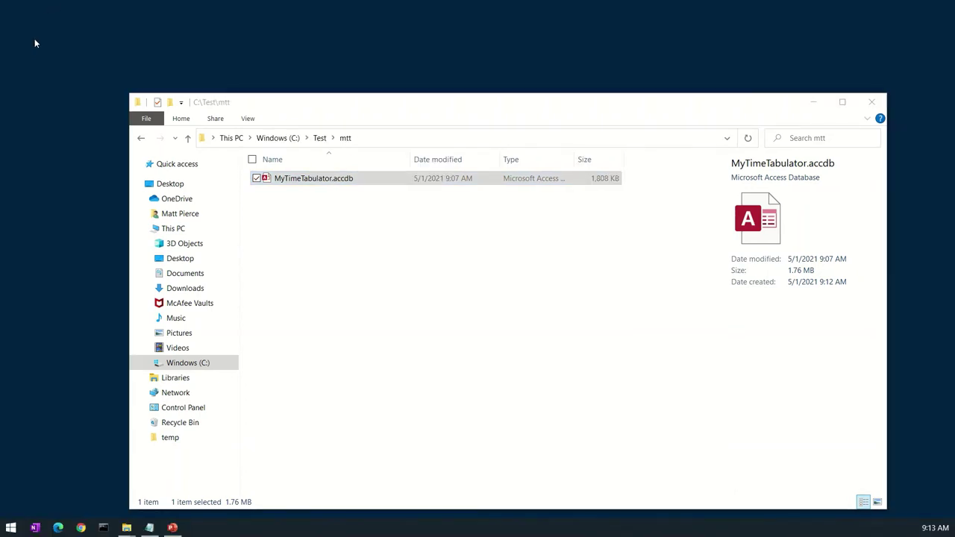
Paste a shortcut to MyTimeTabulator.accdb on the desktop and rename it 'My Time Tabulator X'.
right_click(30, 42)
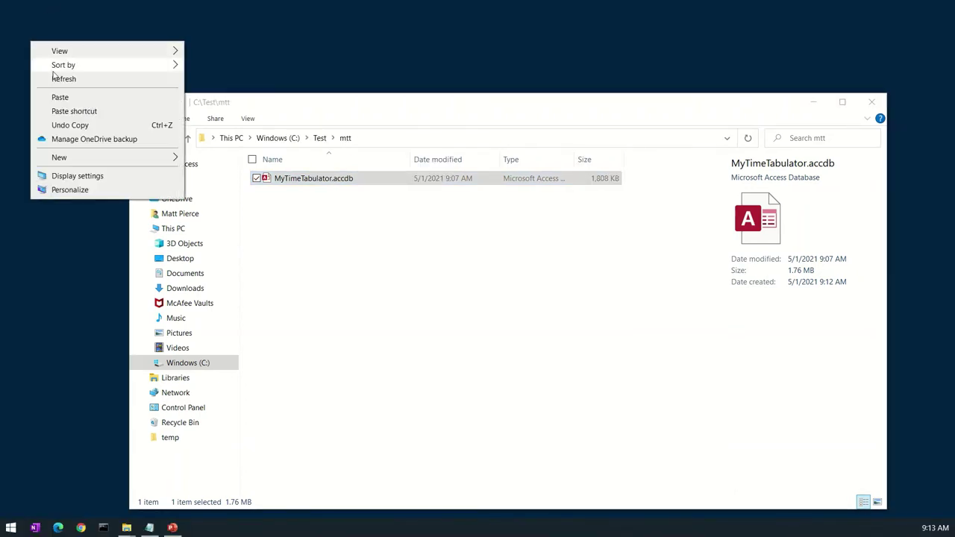
left_click(71, 112)
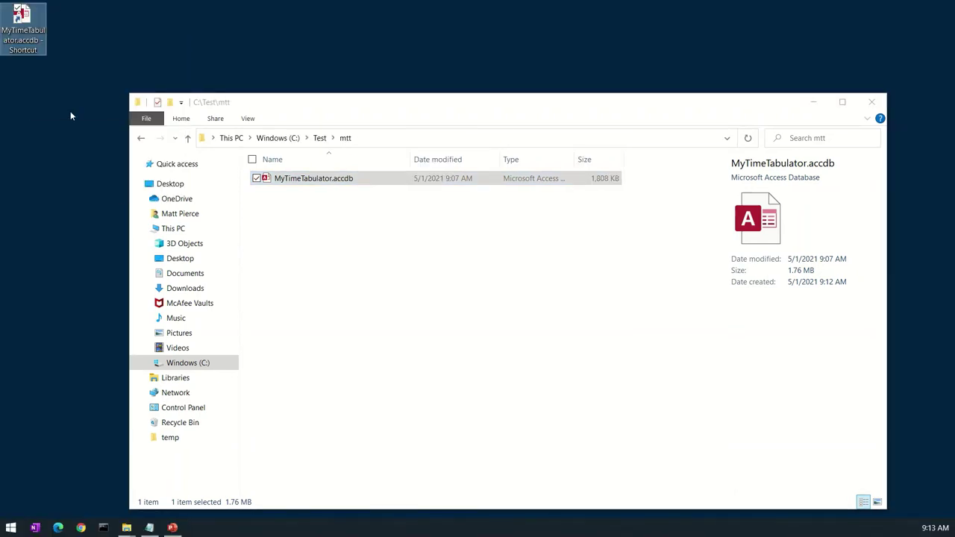
left_click(30, 51)
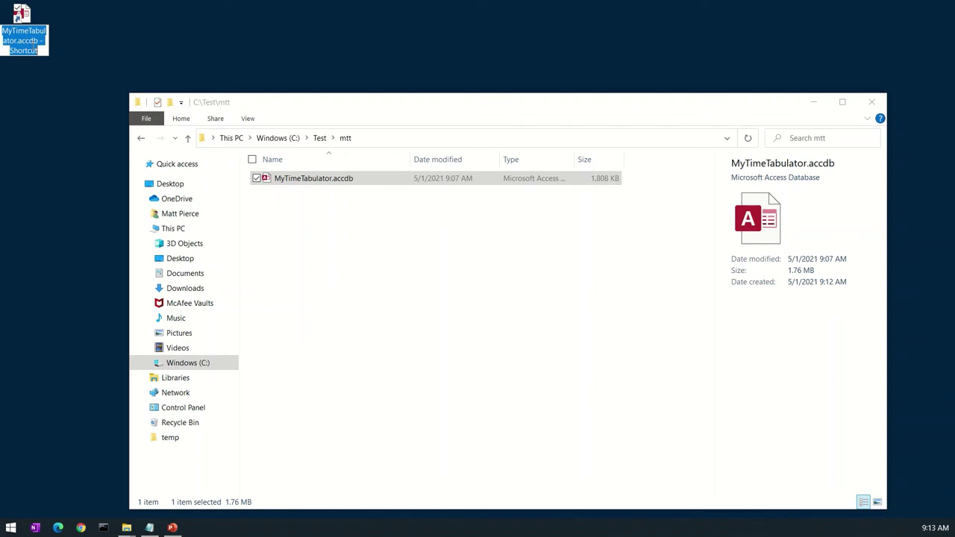
type("My T")
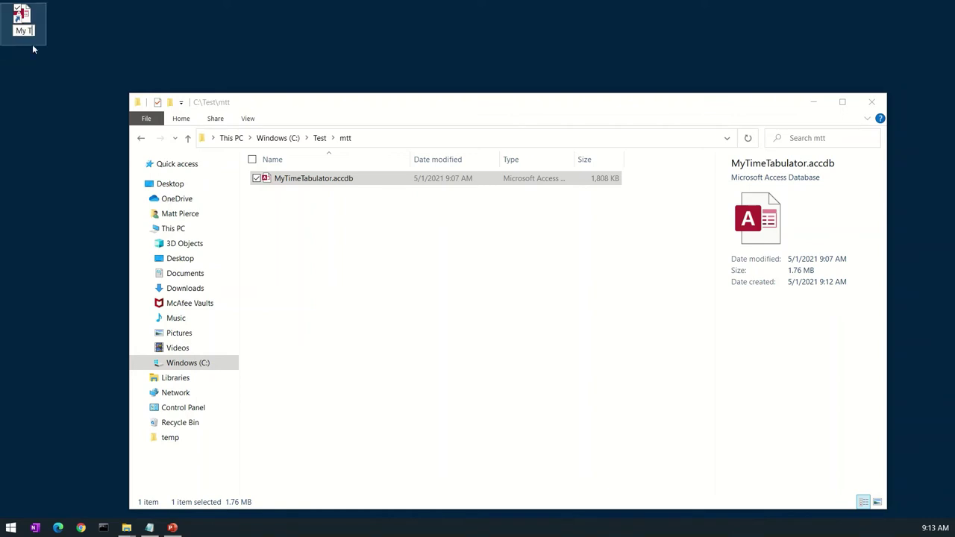
type("ime Tabulator X")
key("Return")
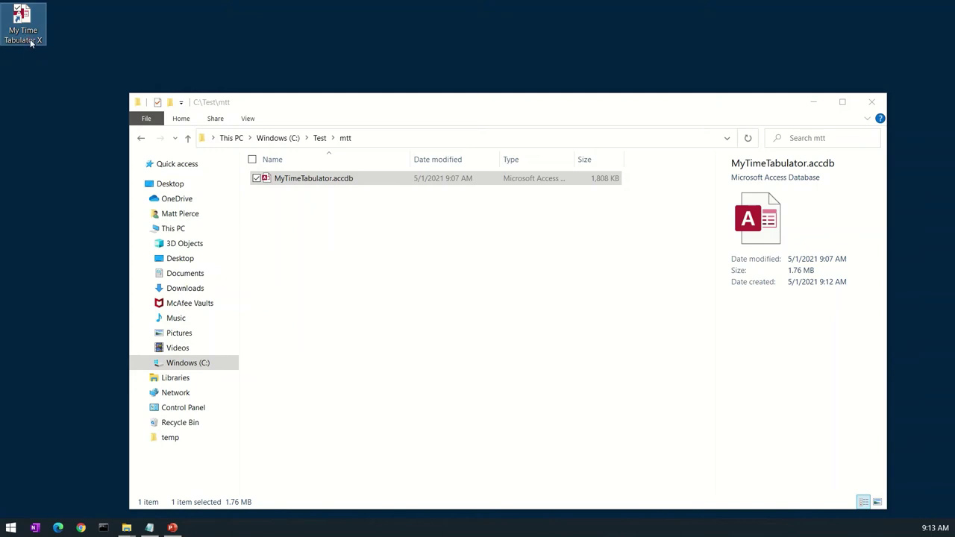
Change the My Time Tabulator X shortcut's icon to the clock icon from SHELL32.dll.
right_click(25, 28)
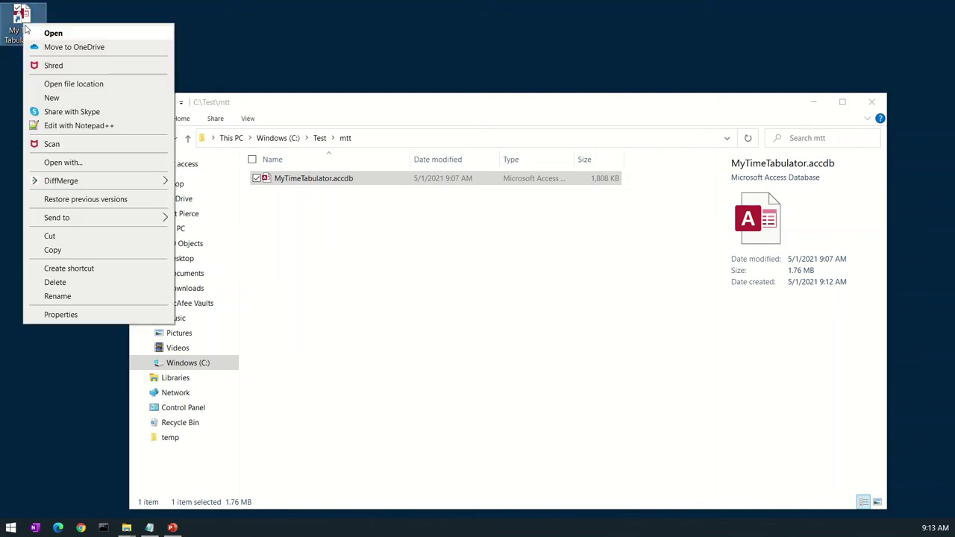
left_click(74, 315)
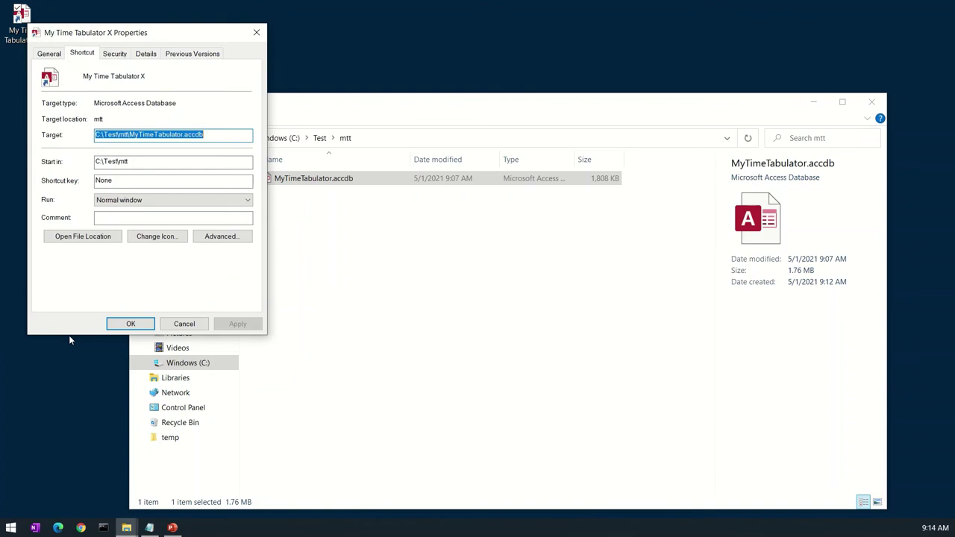
left_click(159, 239)
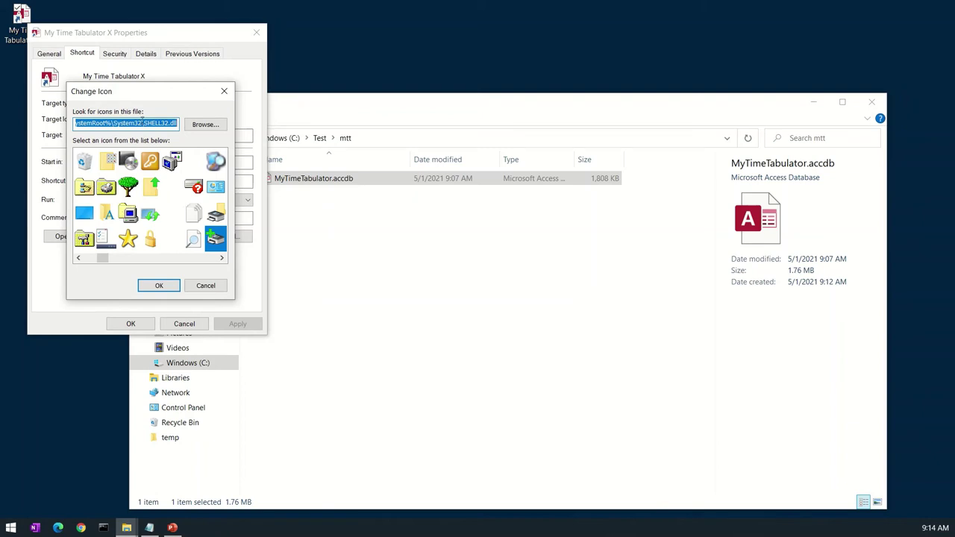
left_click(77, 257)
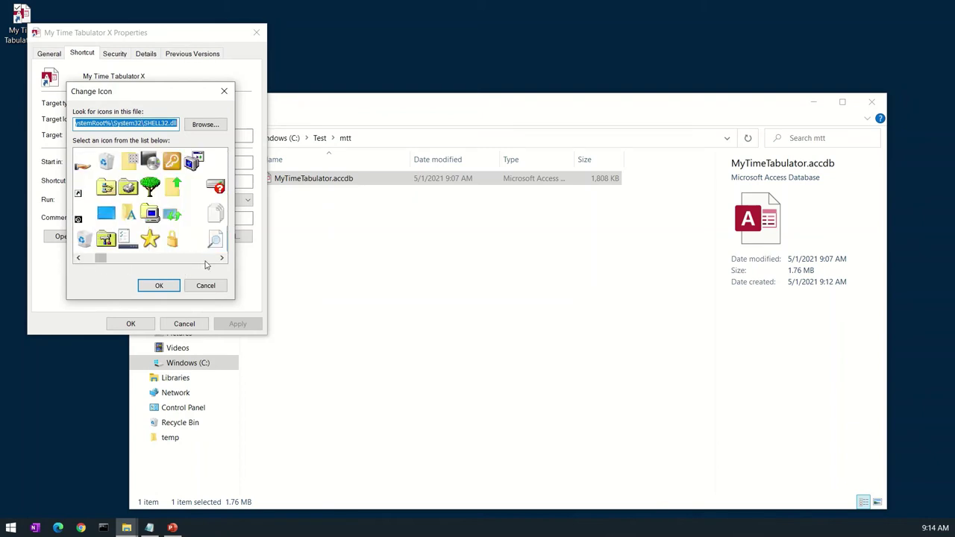
scroll(206, 263, "down", 10)
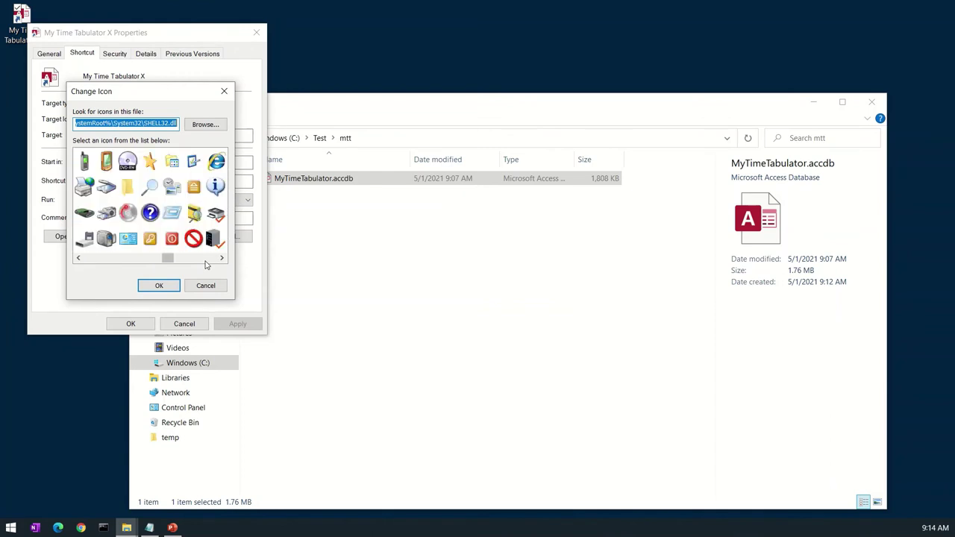
scroll(205, 264, "down", 2)
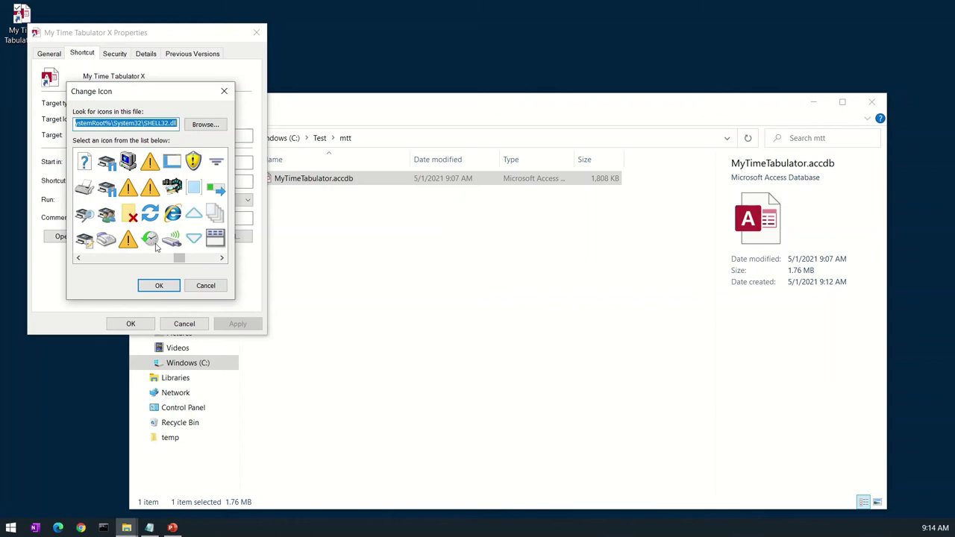
scroll(206, 262, "down", 2)
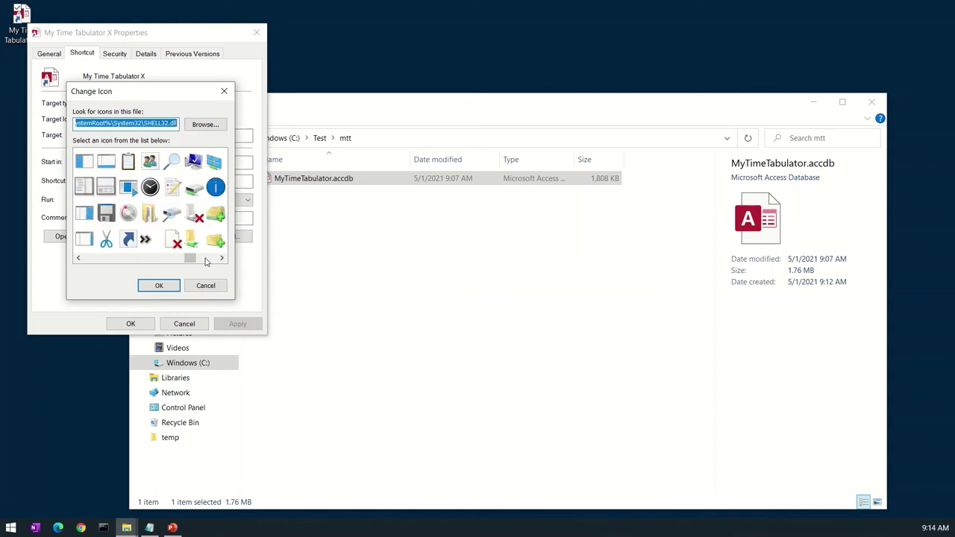
left_click(151, 191)
left_click(153, 285)
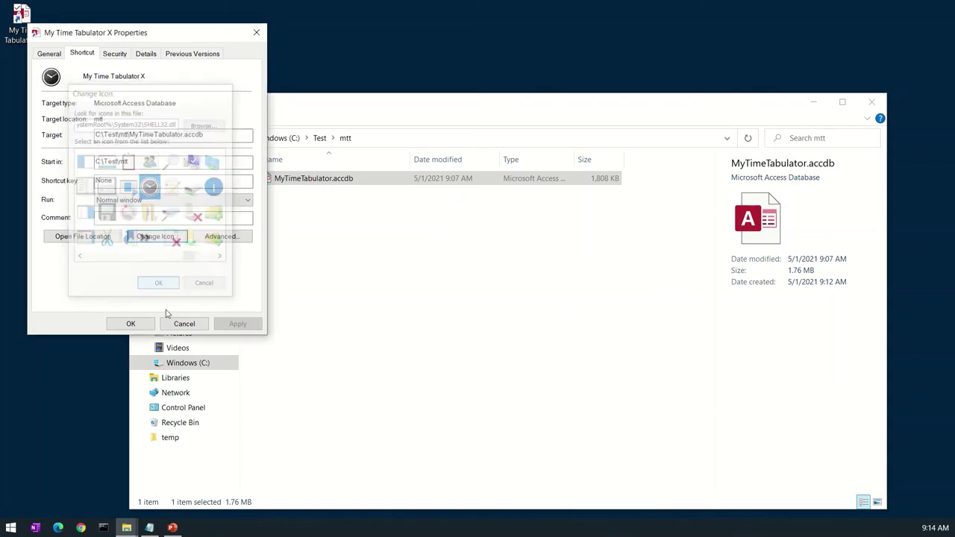
left_click(138, 324)
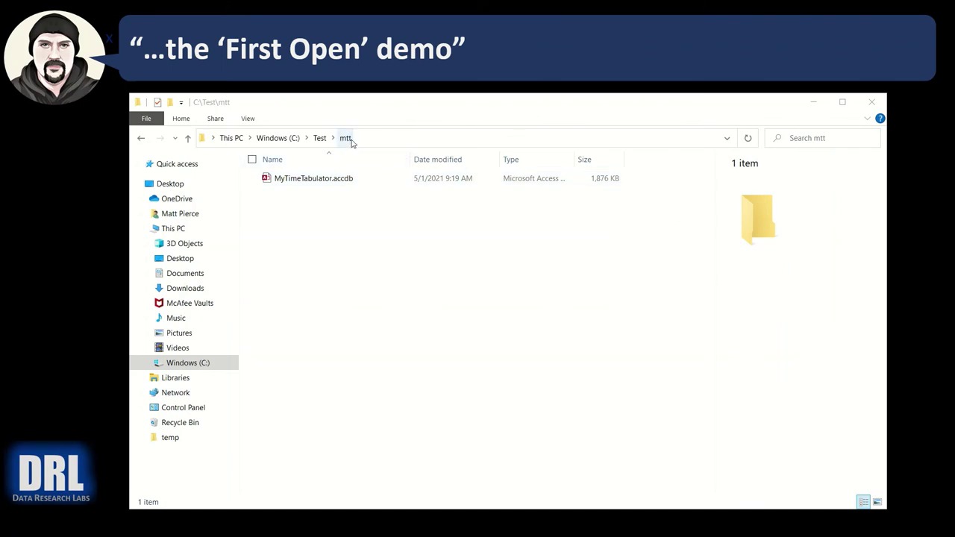
Launch MyTimeTabulator.accdb from C:\Test\mtt, bringing up the My Time Tabulator form.
double_click(318, 182)
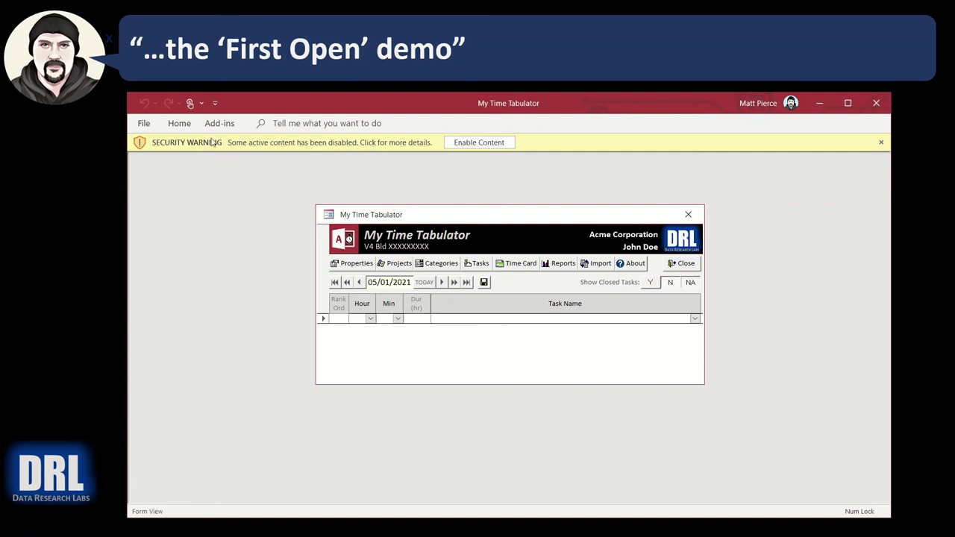
Enable the database's content from the security warning bar, then close Access.
left_click(490, 148)
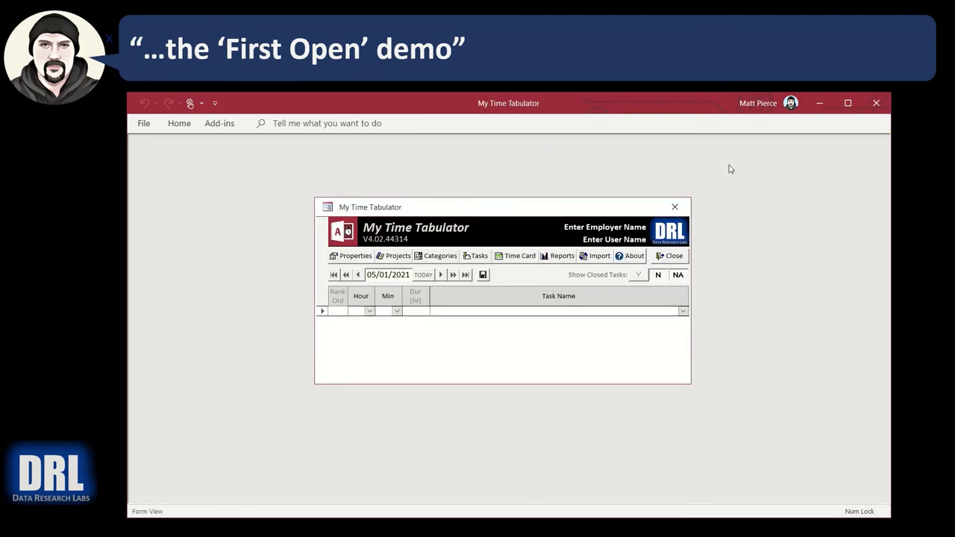
left_click(876, 104)
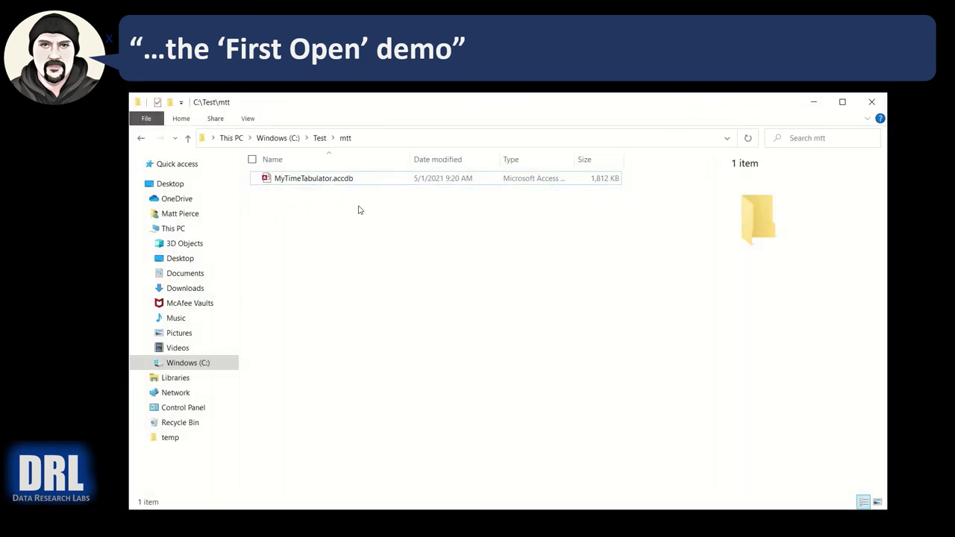
left_click(331, 182)
double_click(331, 184)
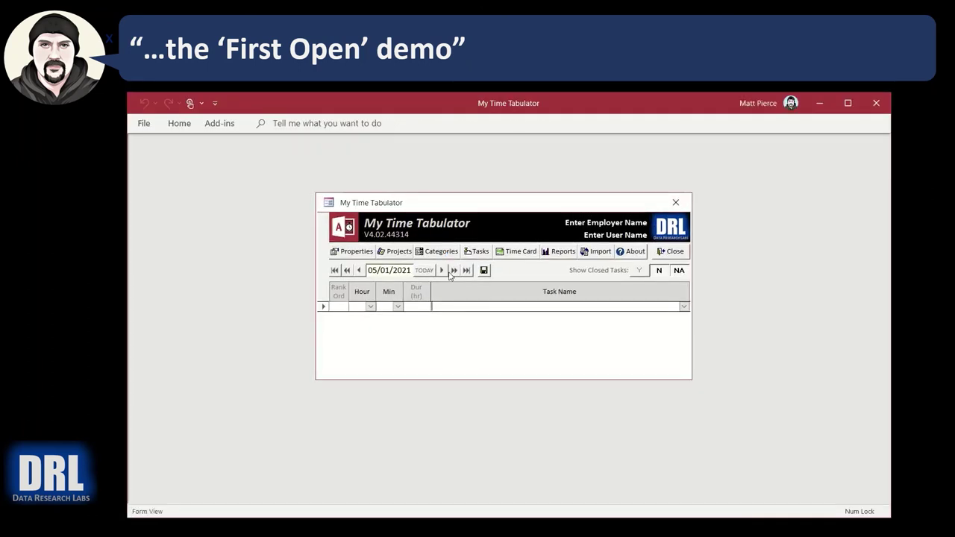
left_click(876, 104)
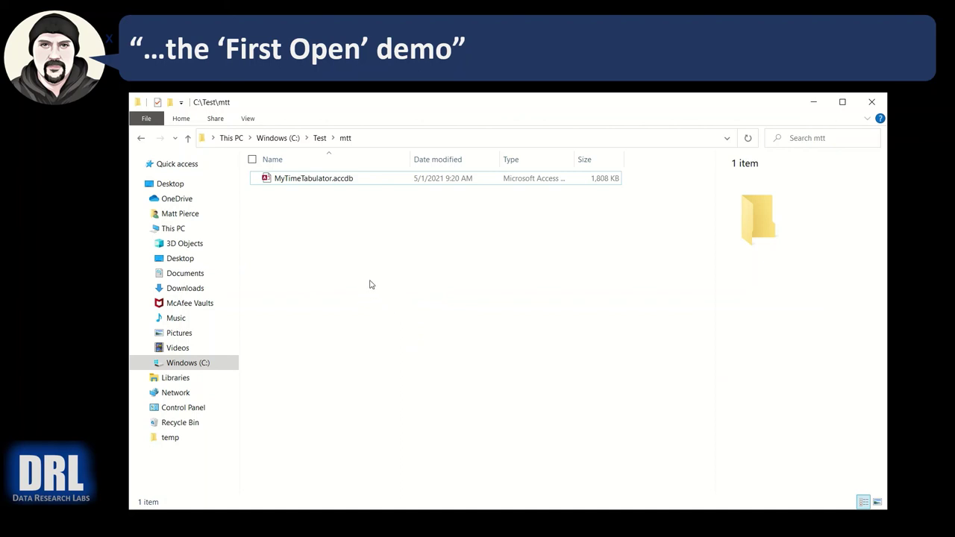
Open MyTimeTabulator.accdb bypassing its startup form and scroll the navigation pane to the top.
left_click(326, 188)
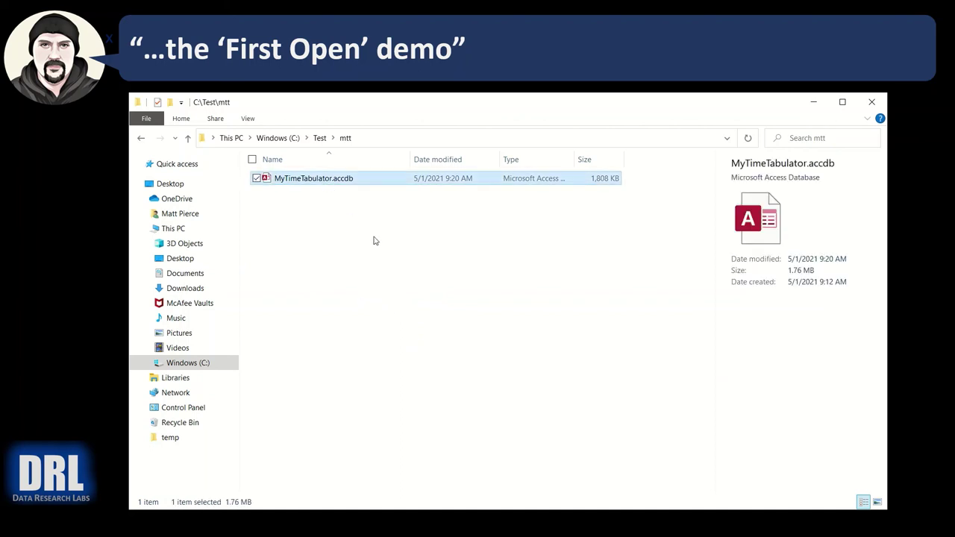
key("Return")
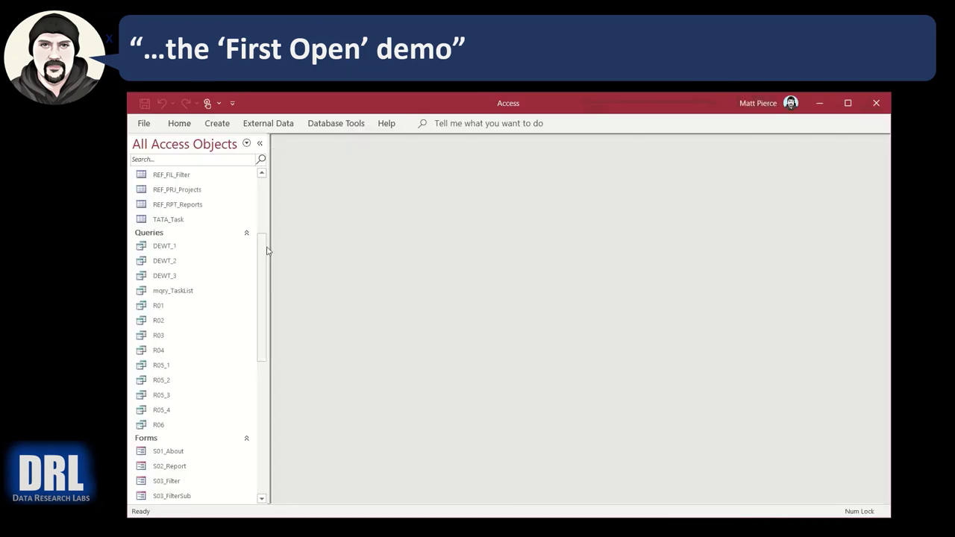
left_click_drag(266, 251, 266, 191)
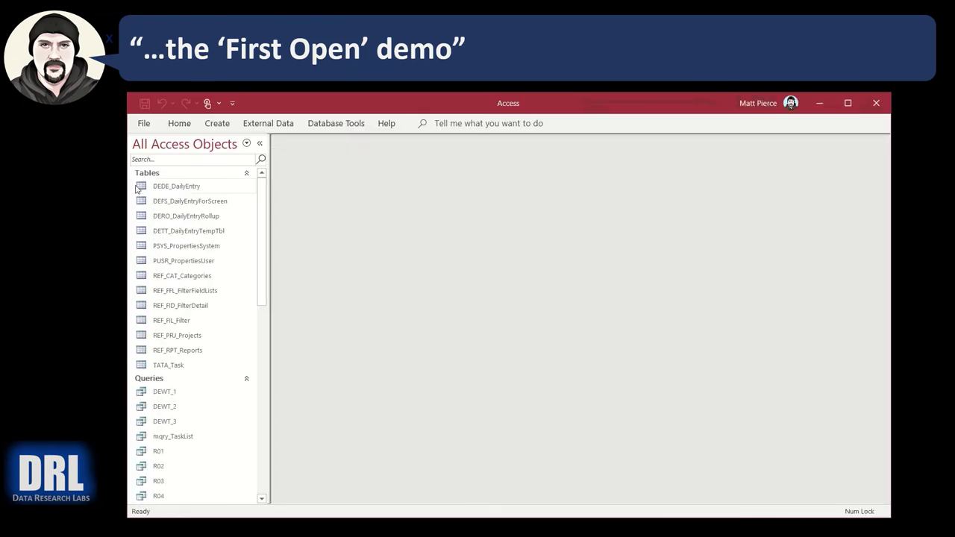